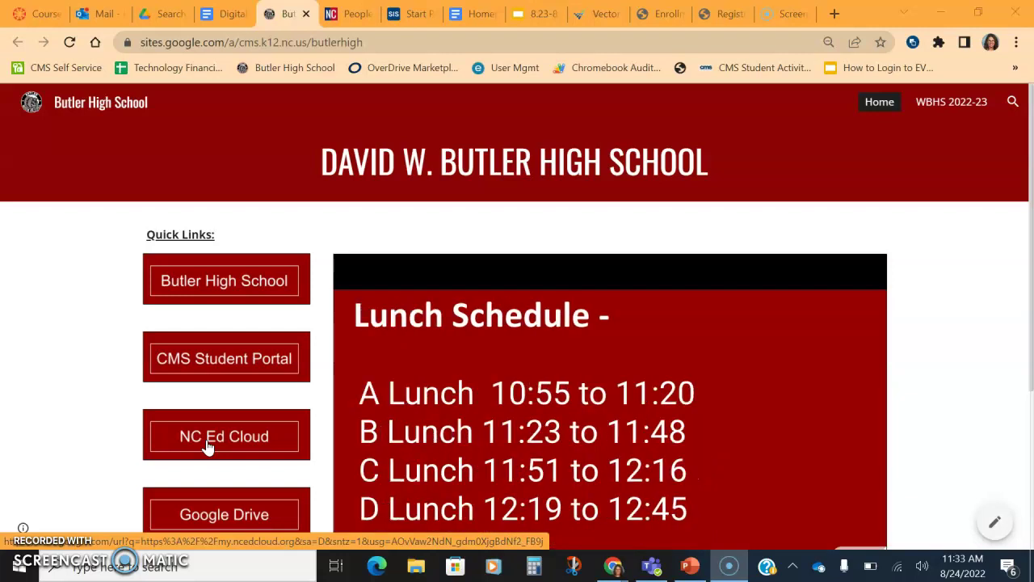
# Open the NC Ed Cloud login page and enter a username
pyautogui.click(208, 447)
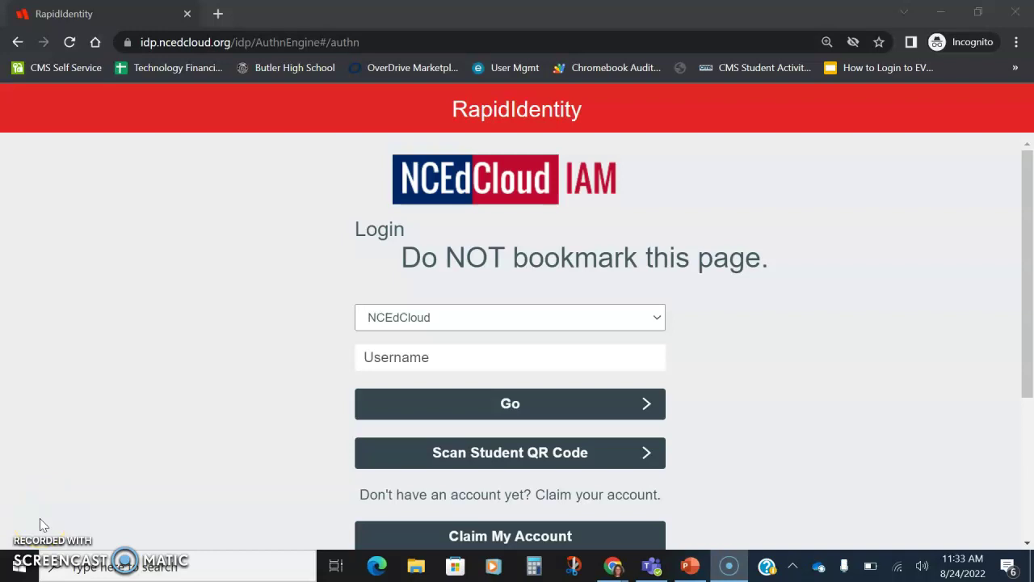
pyautogui.click(365, 356)
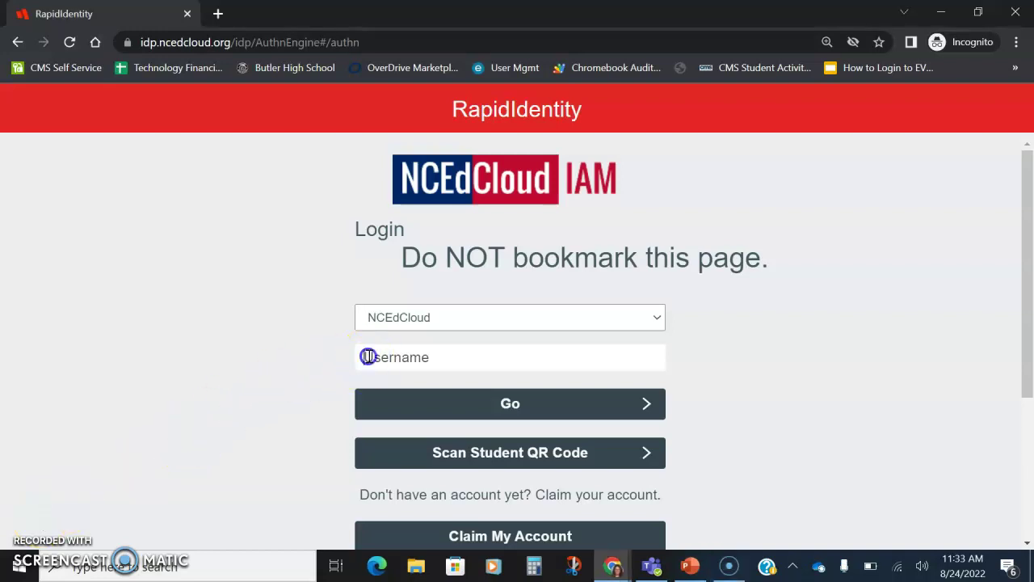
pyautogui.write('ID#')
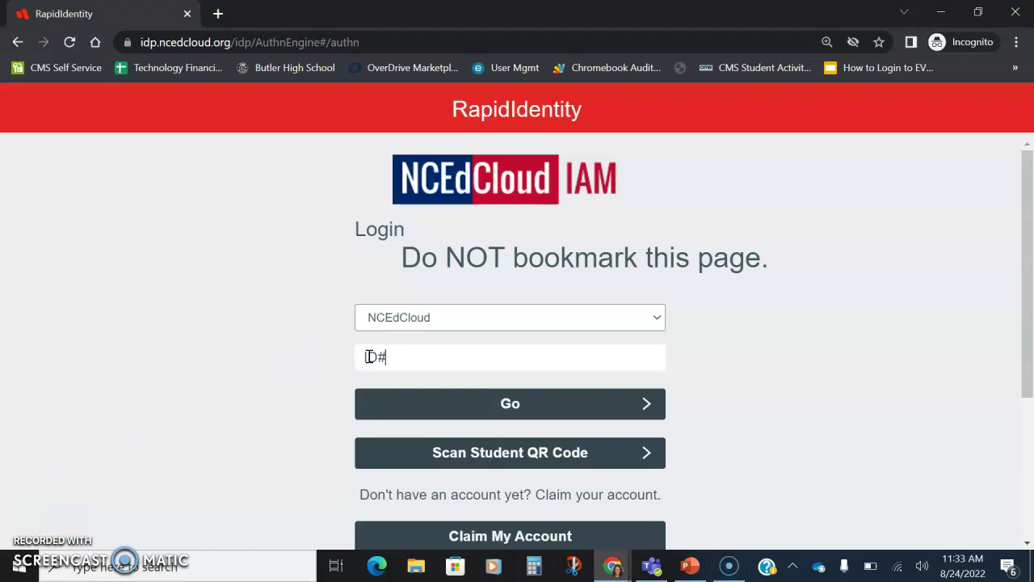
pyautogui.scroll(-1, 367, 357)
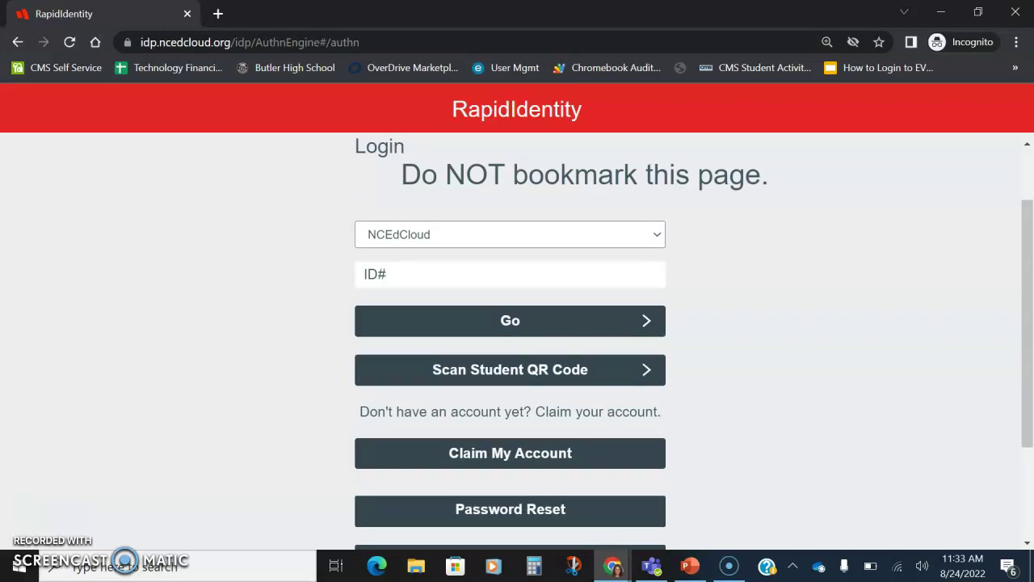
pyautogui.scroll(-1, 517, 340)
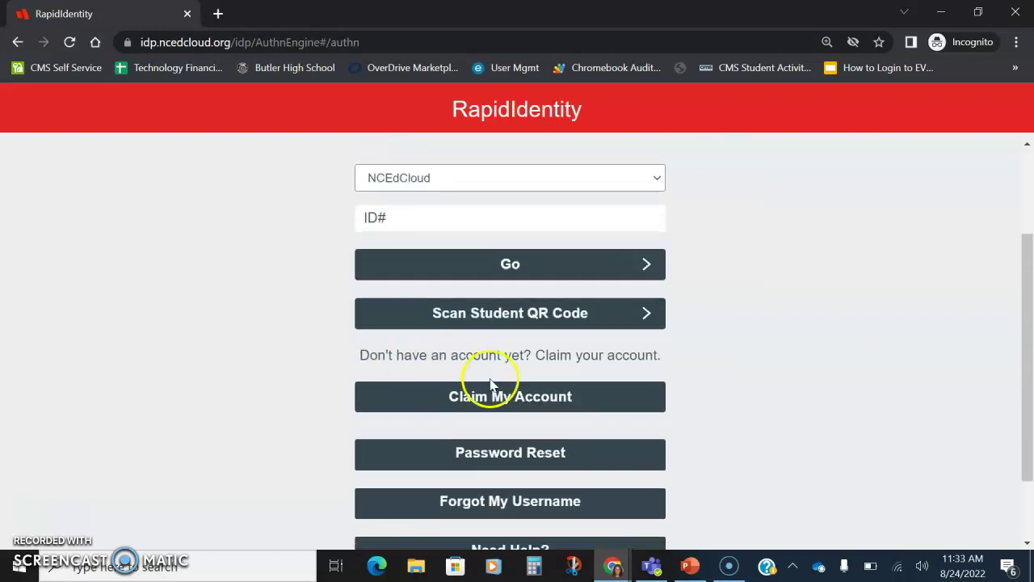
# Preview the Forgotten Password Reset page, then return to the login page
pyautogui.click(494, 454)
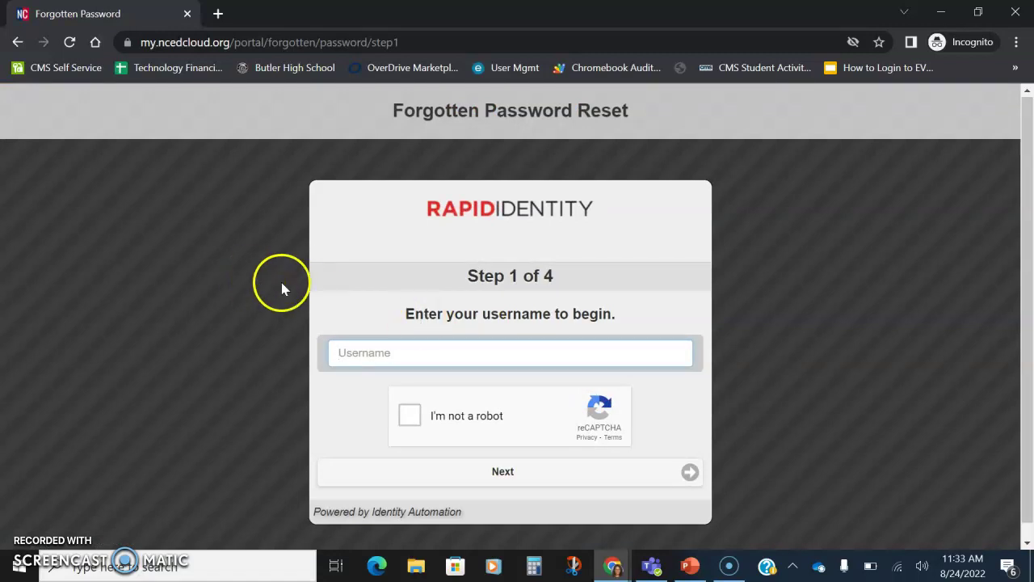
pyautogui.click(18, 44)
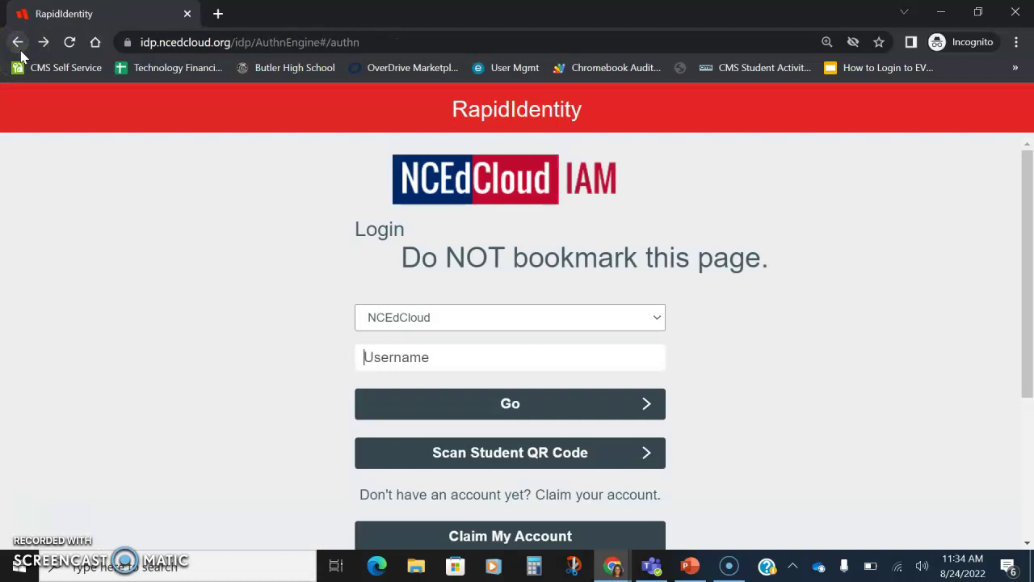
pyautogui.click(21, 51)
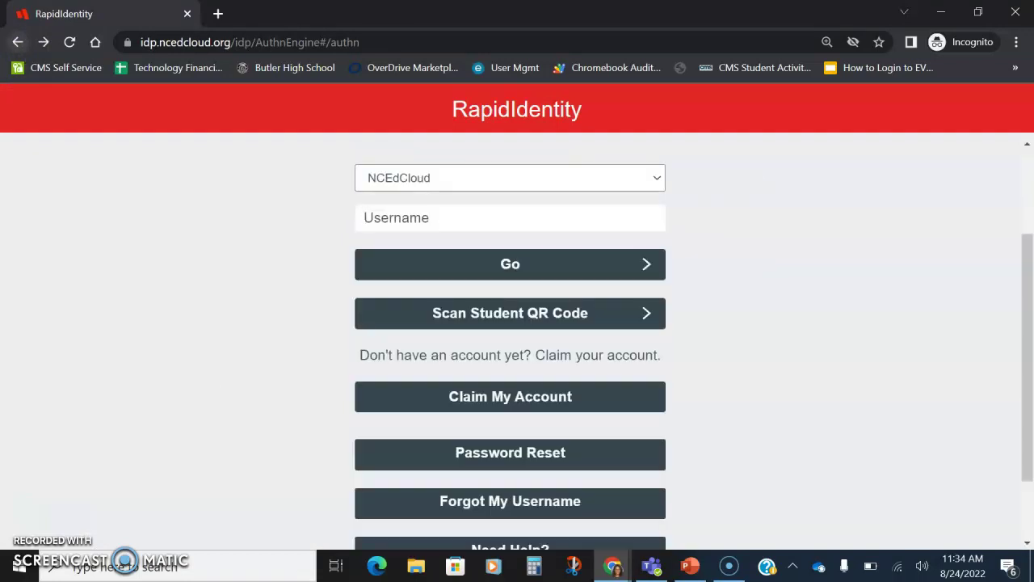
# On Claim Your Account, choose LEA Student Claim Policy from the Claim Policy list
pyautogui.click(417, 402)
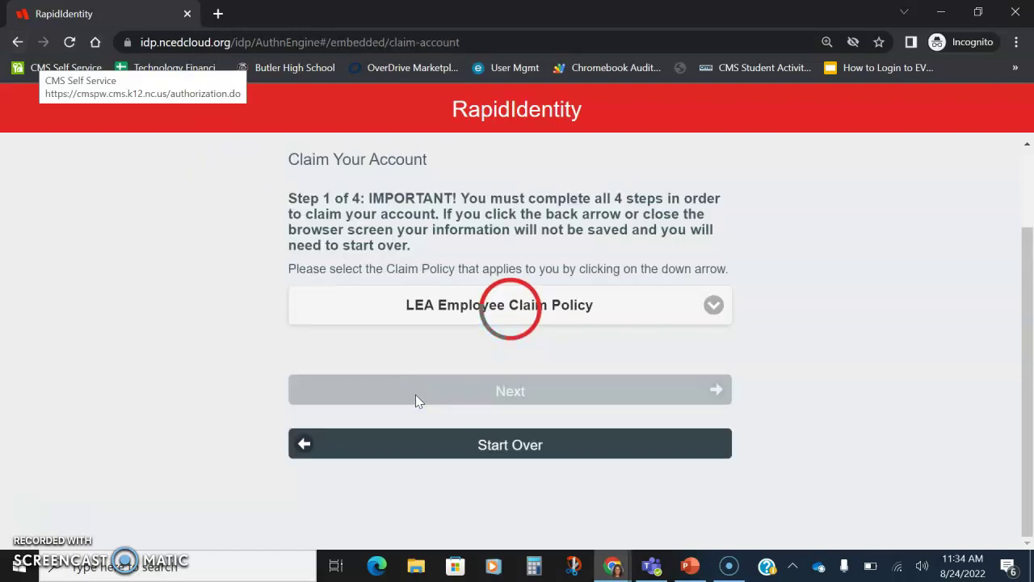
pyautogui.click(711, 308)
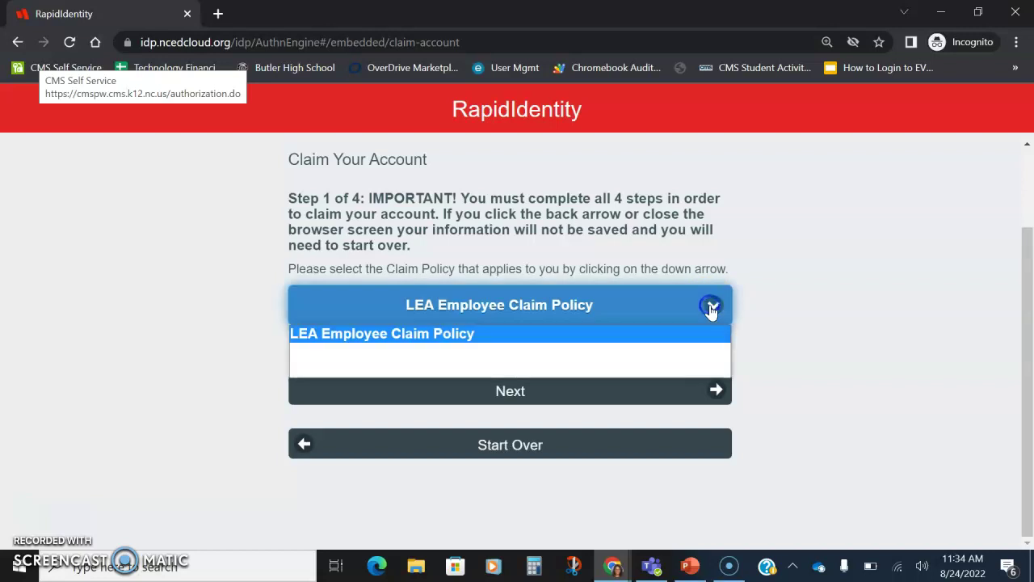
pyautogui.click(617, 350)
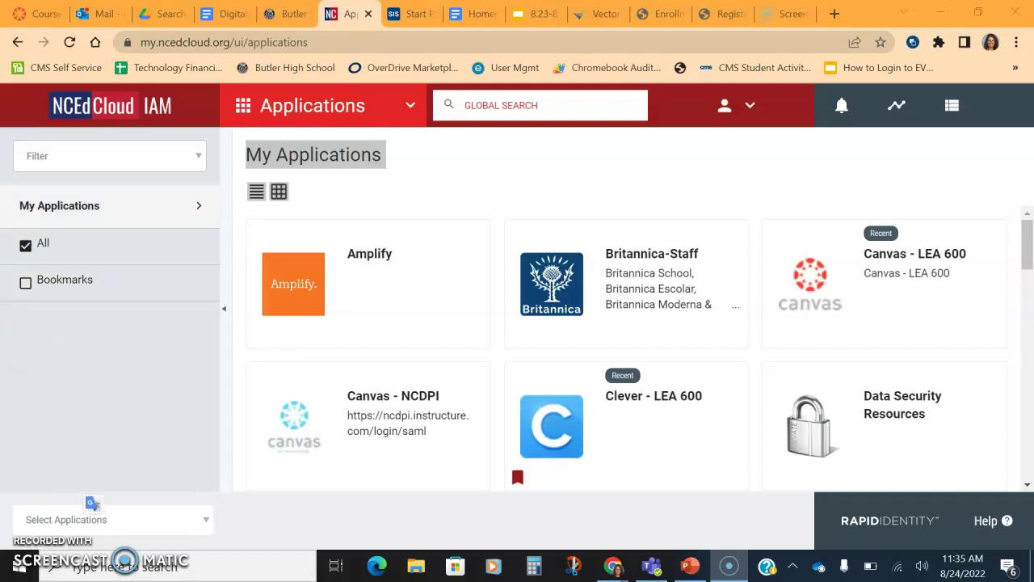
# Switch to the People section and list My Students, showing 12 results
pyautogui.click(414, 105)
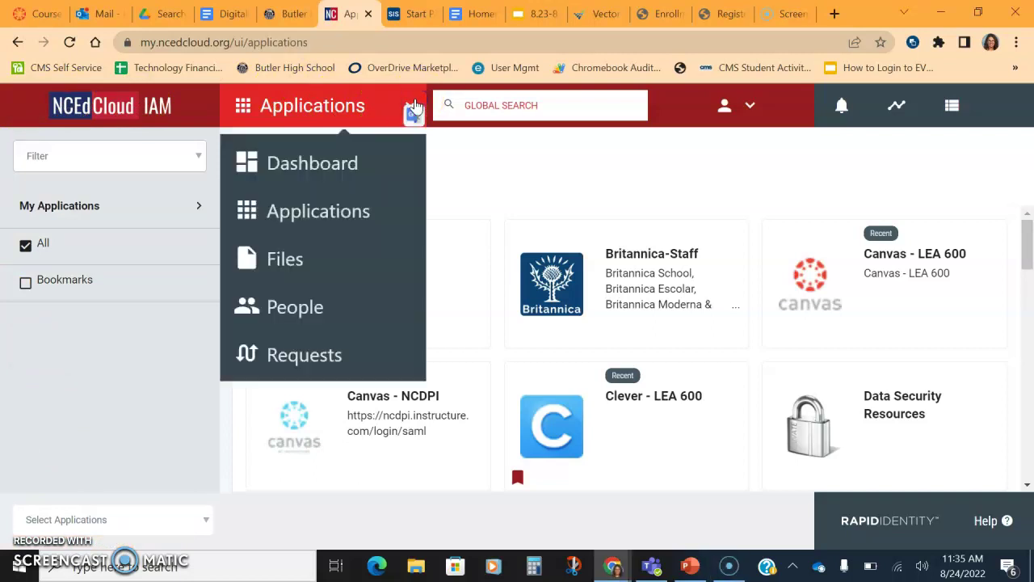
pyautogui.click(330, 306)
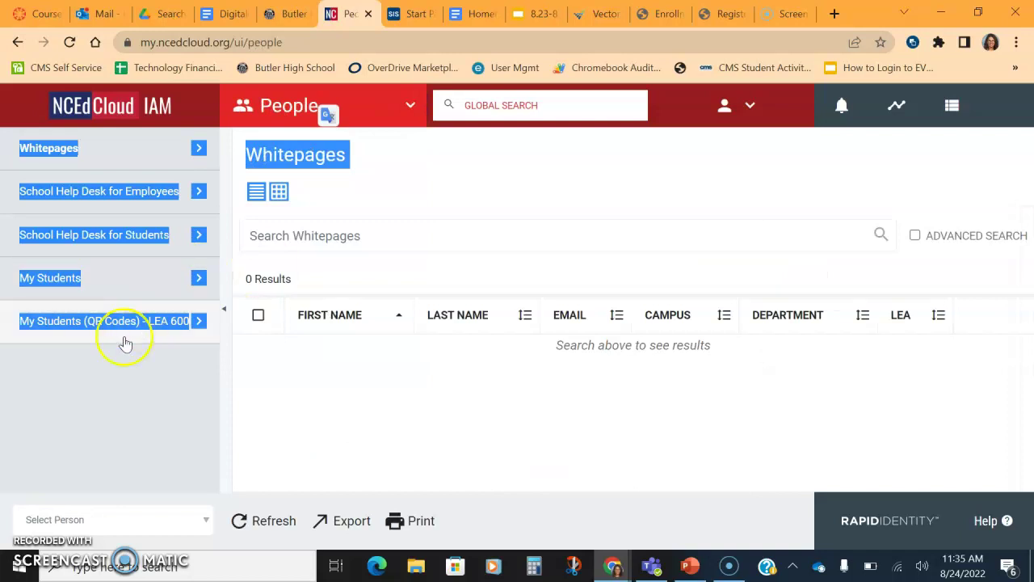
pyautogui.click(139, 404)
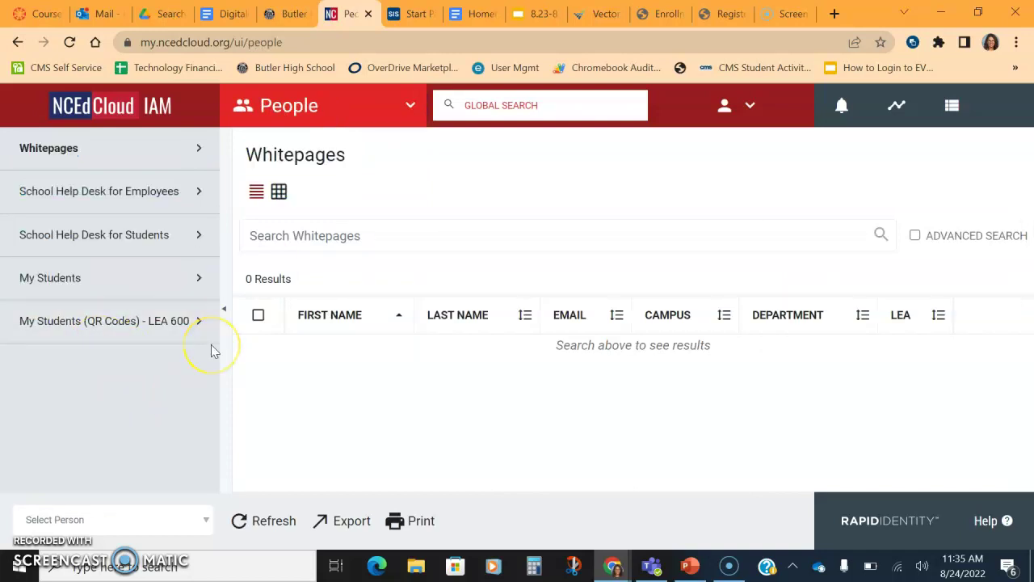
pyautogui.click(207, 281)
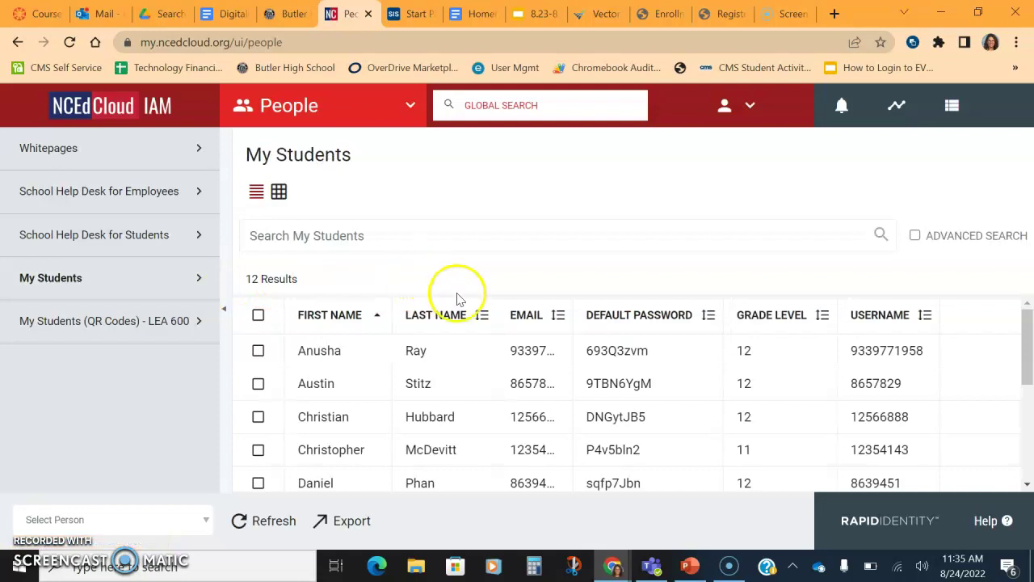
pyautogui.moveTo(601, 362)
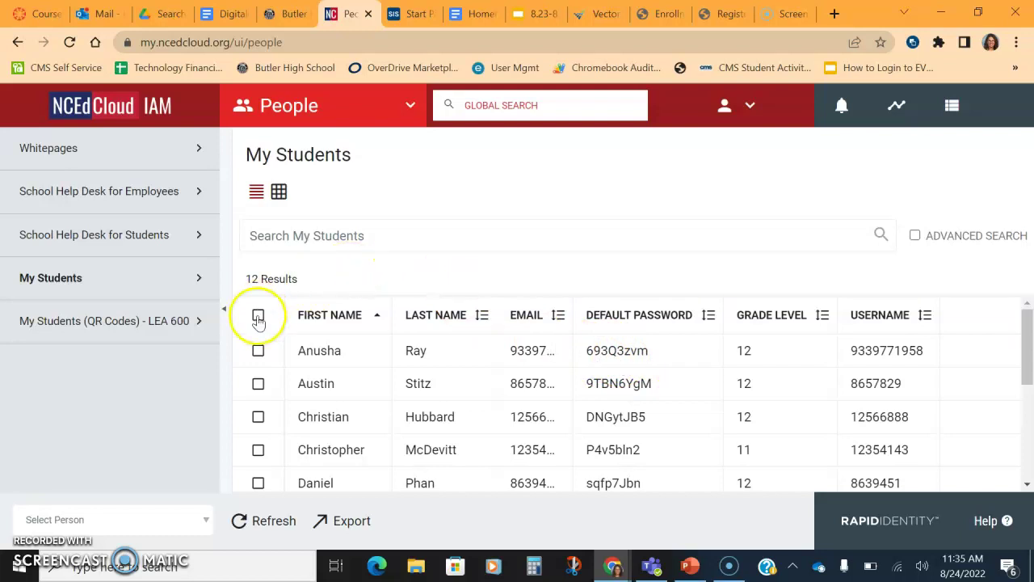
# Open Change Password for the first student and enter an 8-character trial password
pyautogui.click(256, 352)
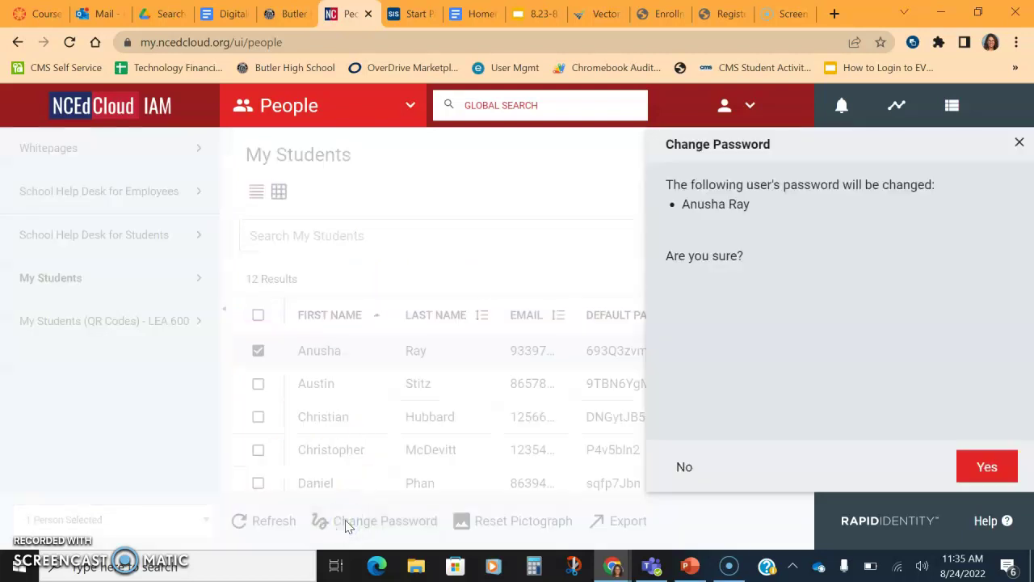
pyautogui.click(980, 466)
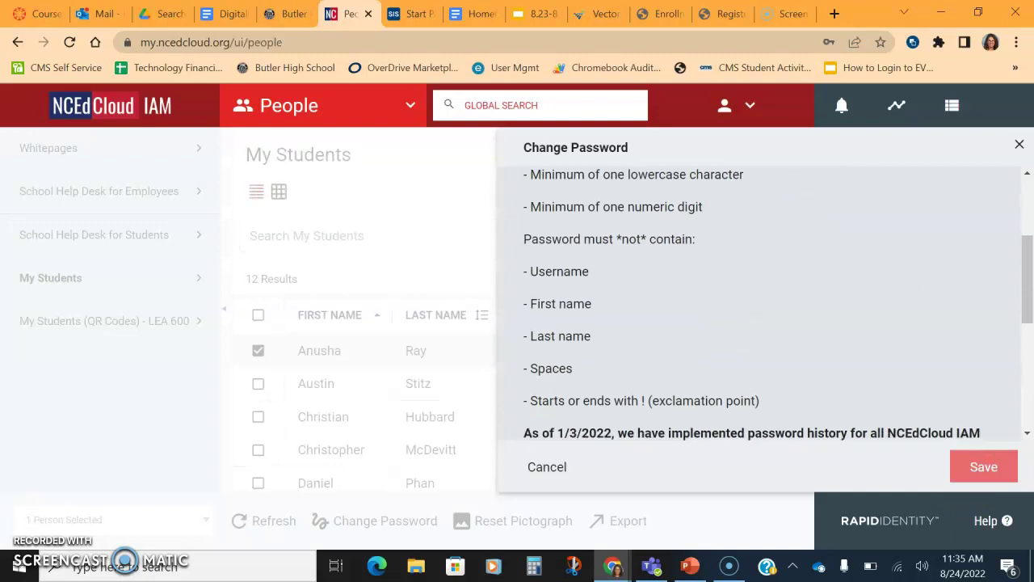
pyautogui.write('password')
pyautogui.scroll(-1, 759, 323)
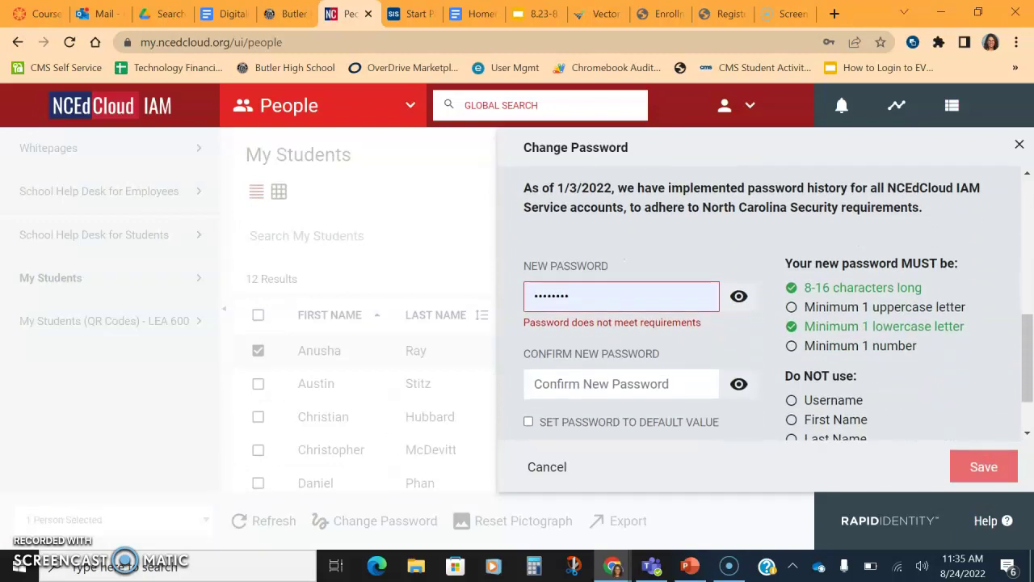
pyautogui.scroll(6, 760, 307)
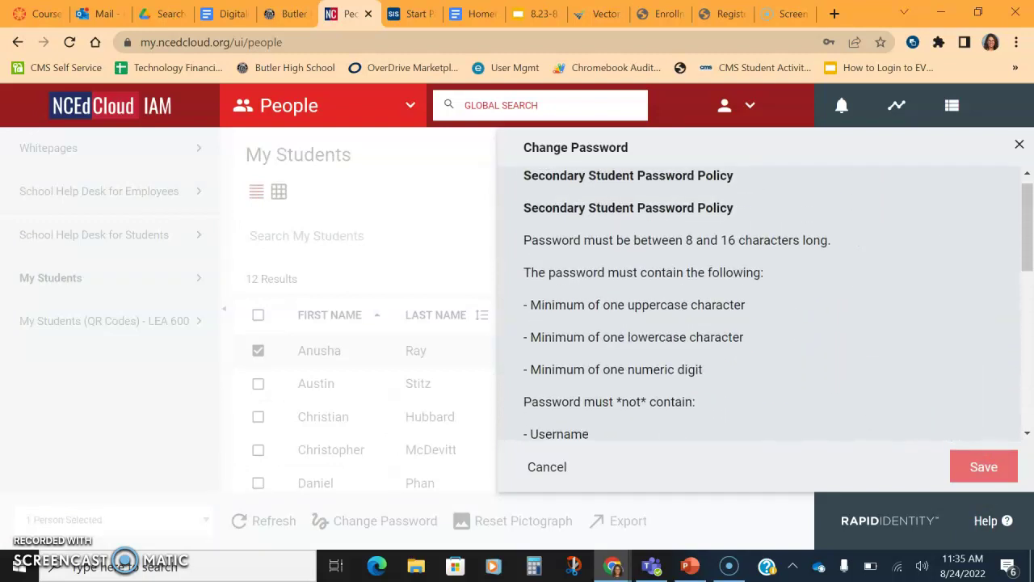
pyautogui.scroll(1, 760, 307)
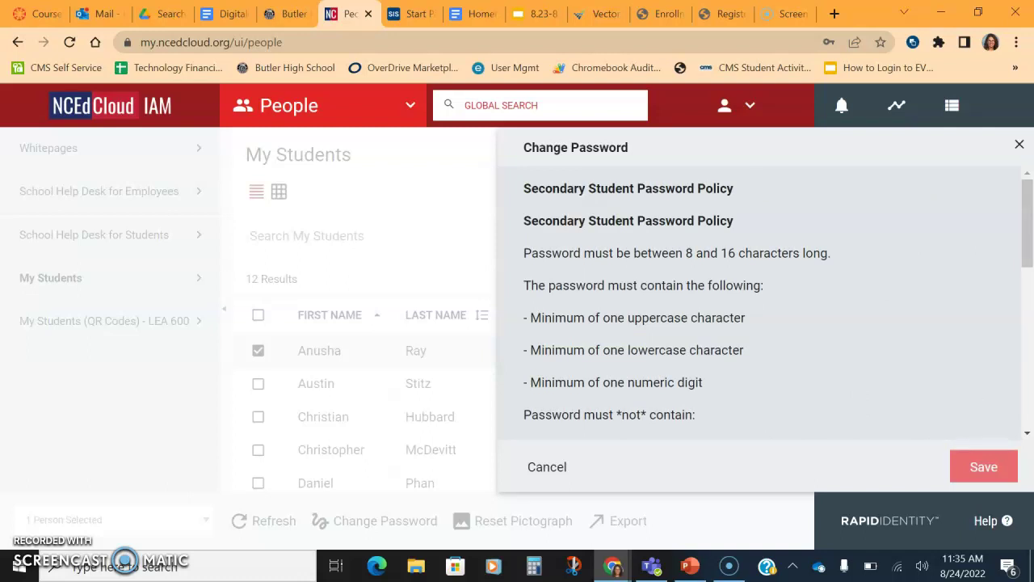
pyautogui.scroll(-5, 759, 307)
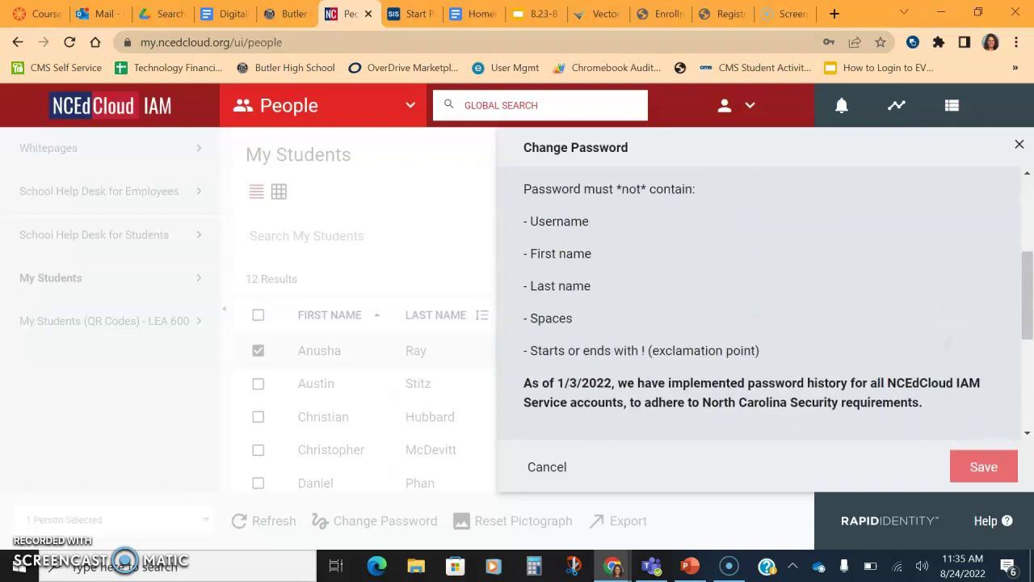
pyautogui.scroll(-5, 760, 307)
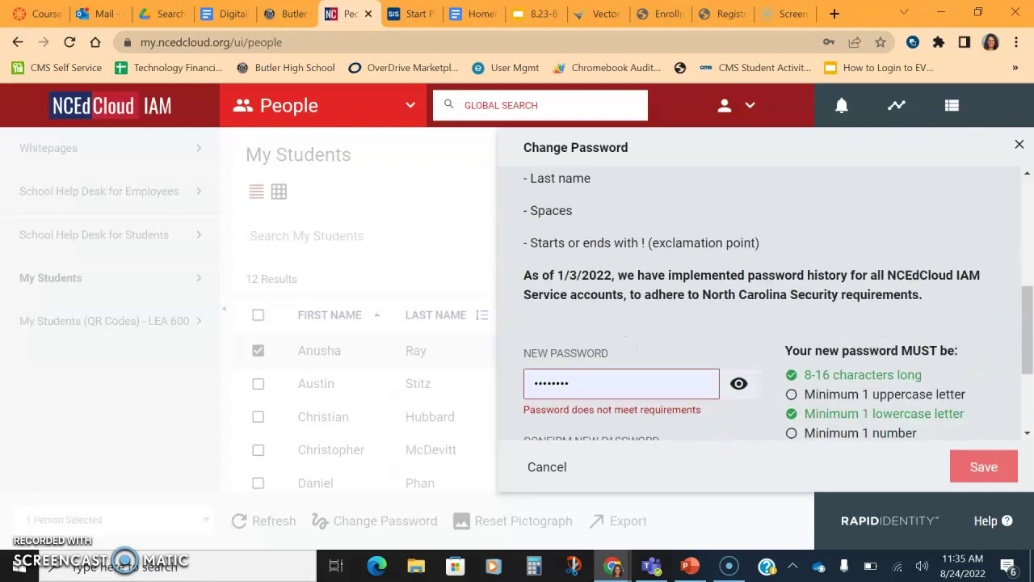
pyautogui.scroll(-2, 760, 307)
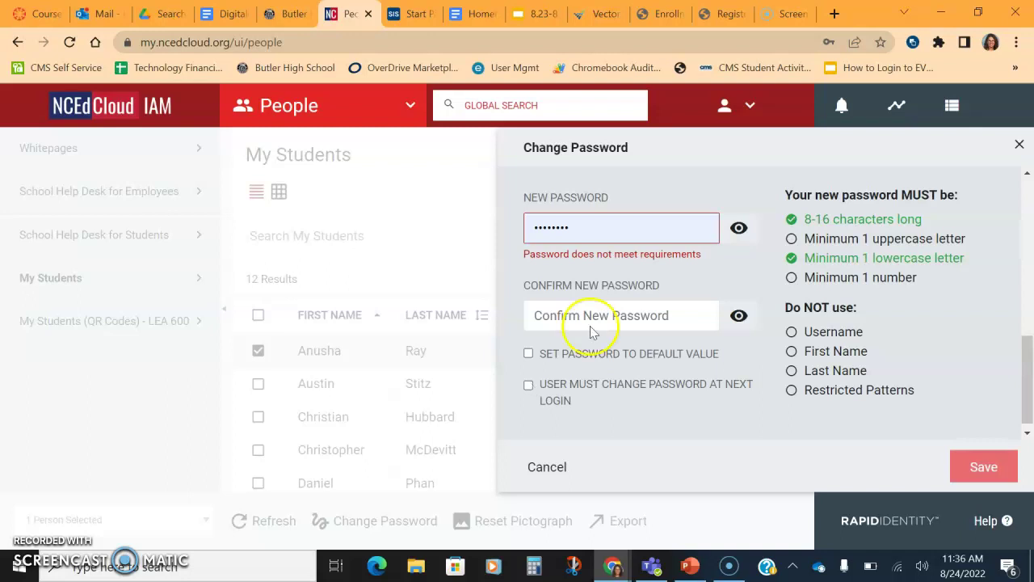
# Refocus New Password and review the unmet uppercase and number requirements
pyautogui.click(591, 240)
pyautogui.scroll(3, 592, 240)
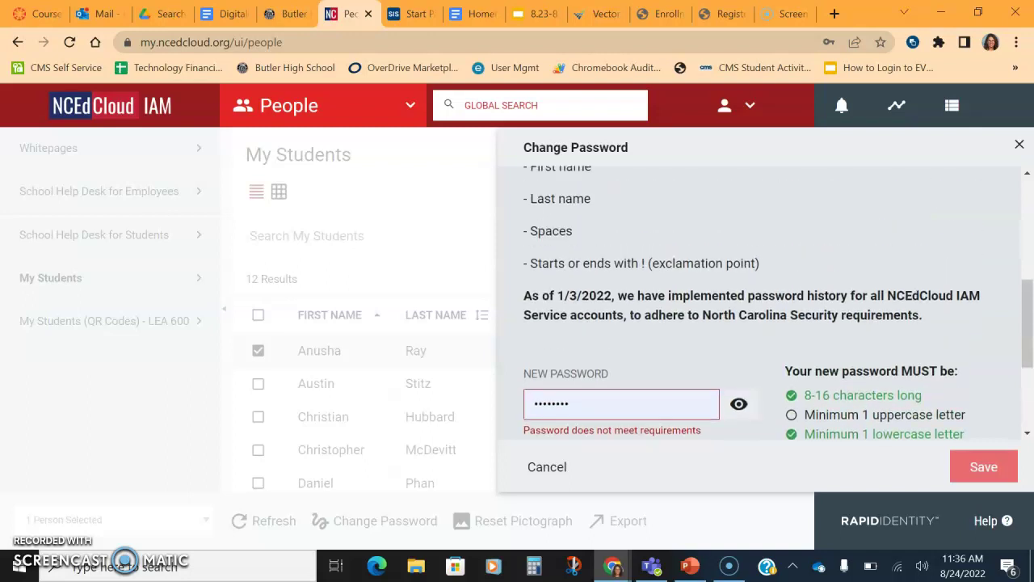
pyautogui.scroll(-2, 592, 240)
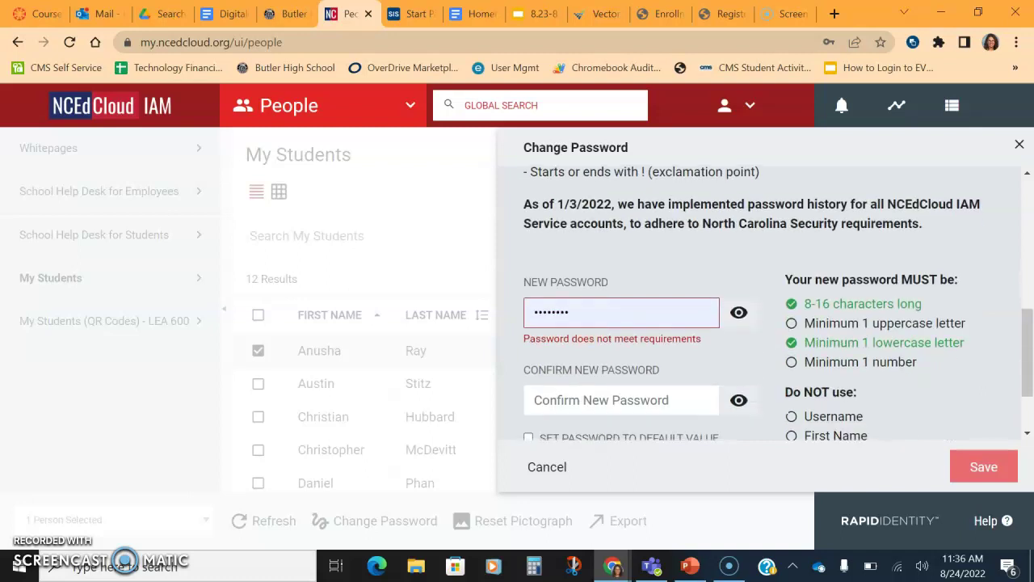
pyautogui.scroll(-2, 760, 303)
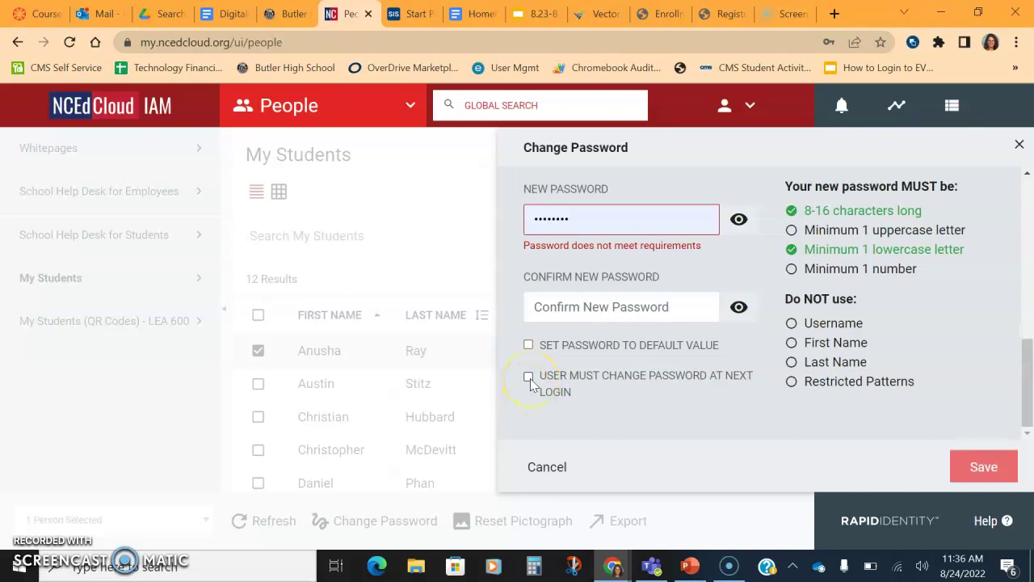
# Close Change Password without saving and leave no students selected
pyautogui.click(1019, 146)
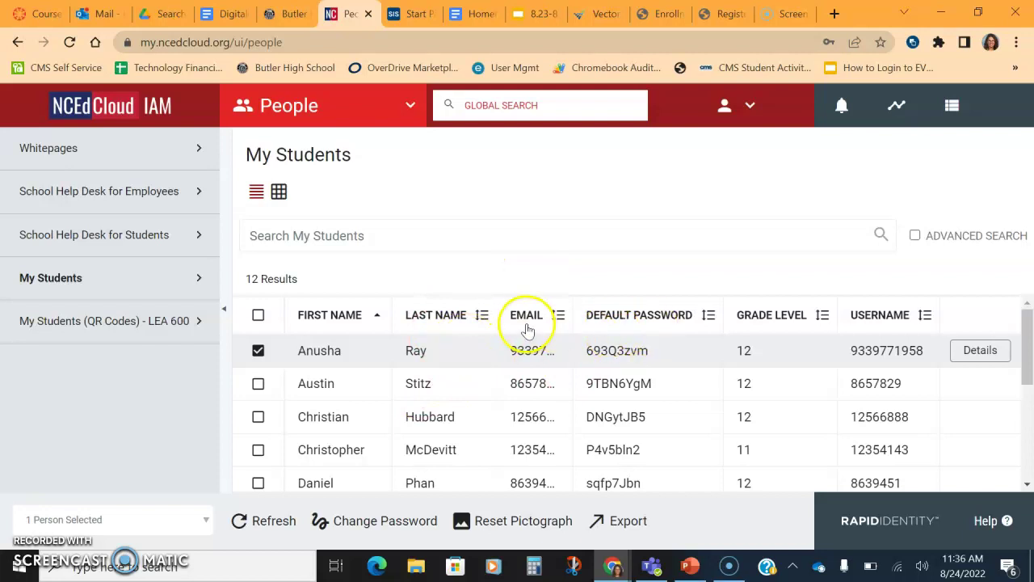
pyautogui.click(258, 316)
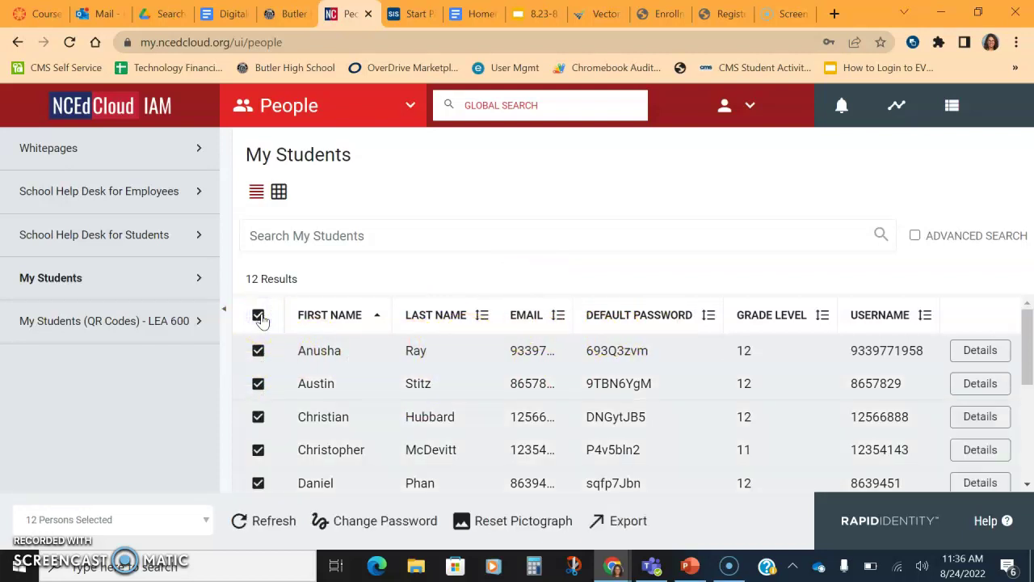
pyautogui.click(259, 315)
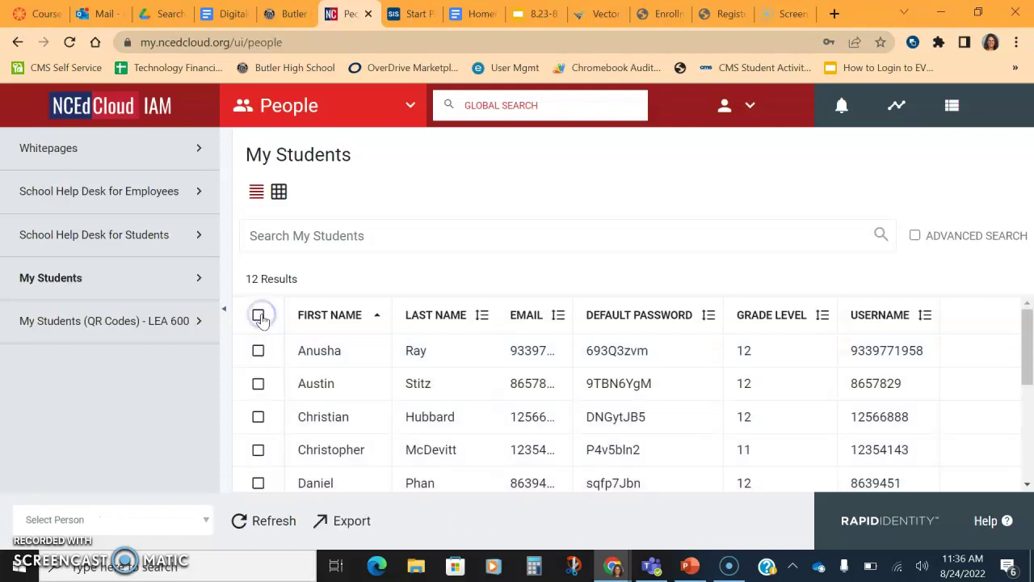
# Return to the My Applications page via the section dropdown
pyautogui.click(411, 109)
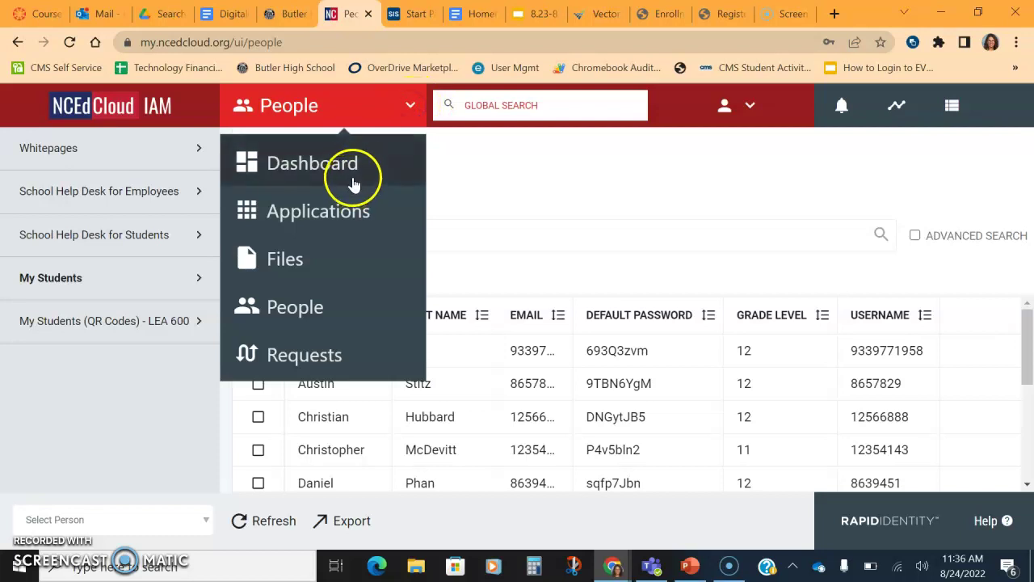
pyautogui.click(339, 210)
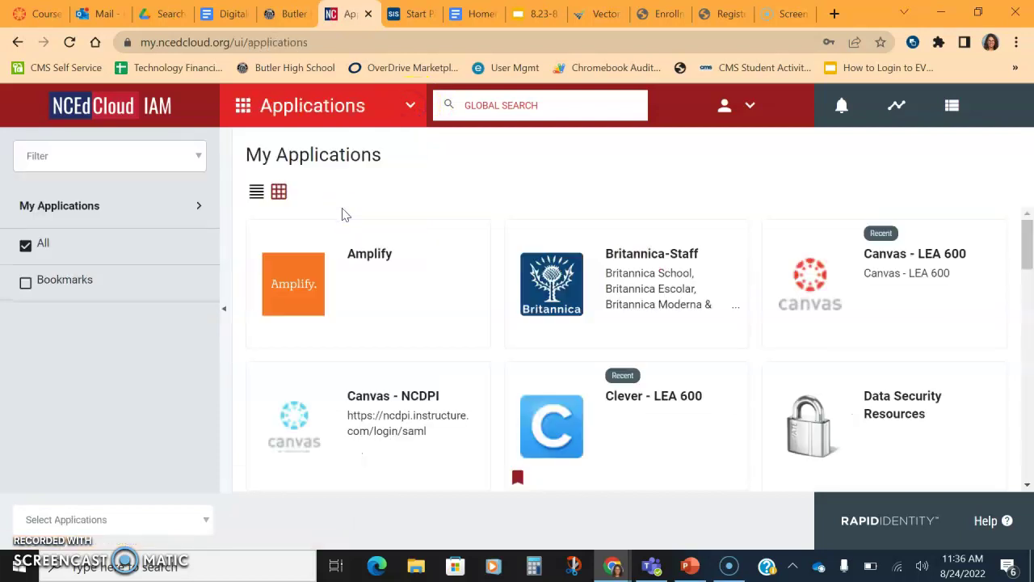
pyautogui.click(298, 209)
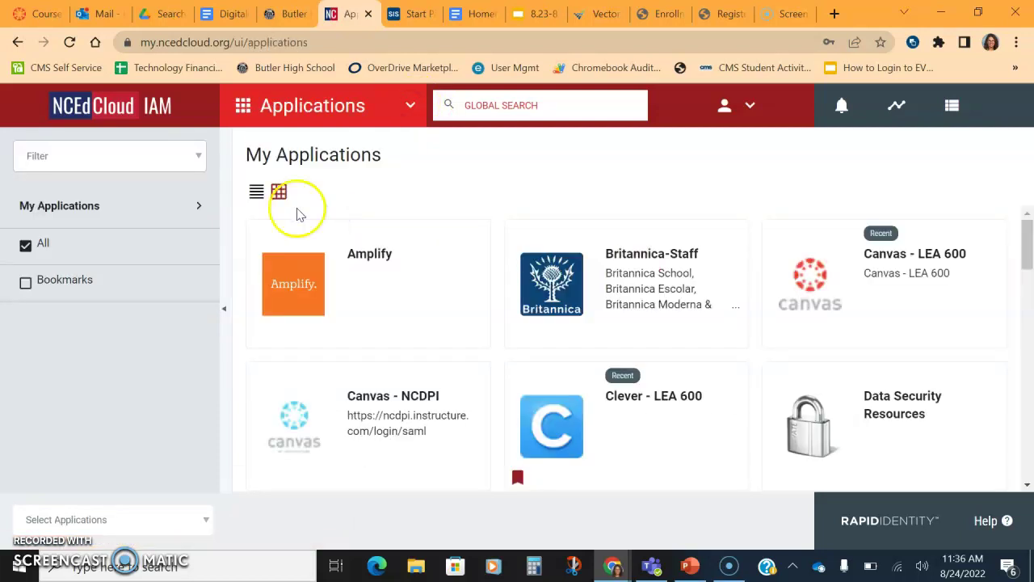